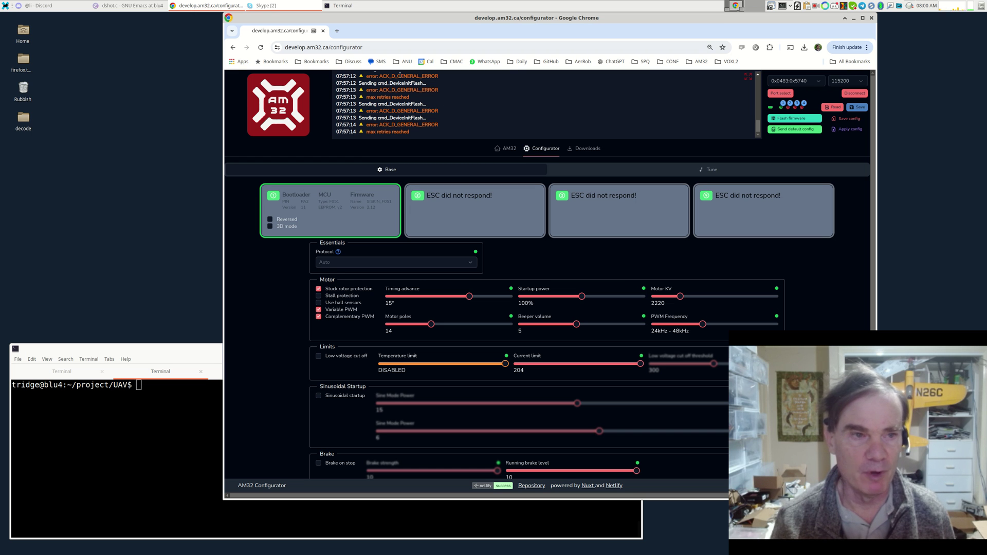
- Open the bookmarked AM32 GitHub organization in a new tab and go to the AM32-bootloader repository's v12.0.2 release
left_click(337, 30)
left_click(700, 62)
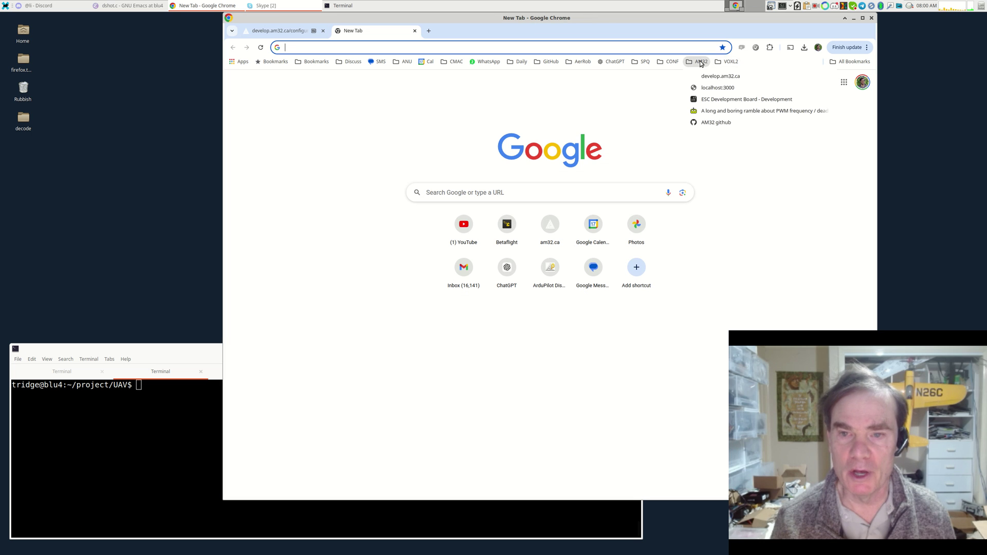
left_click(712, 123)
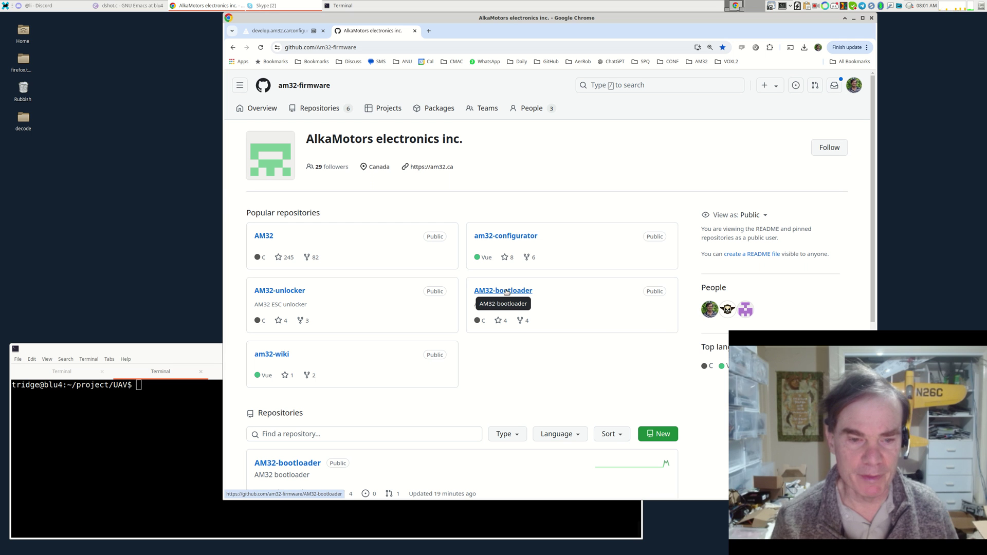
left_click(525, 291)
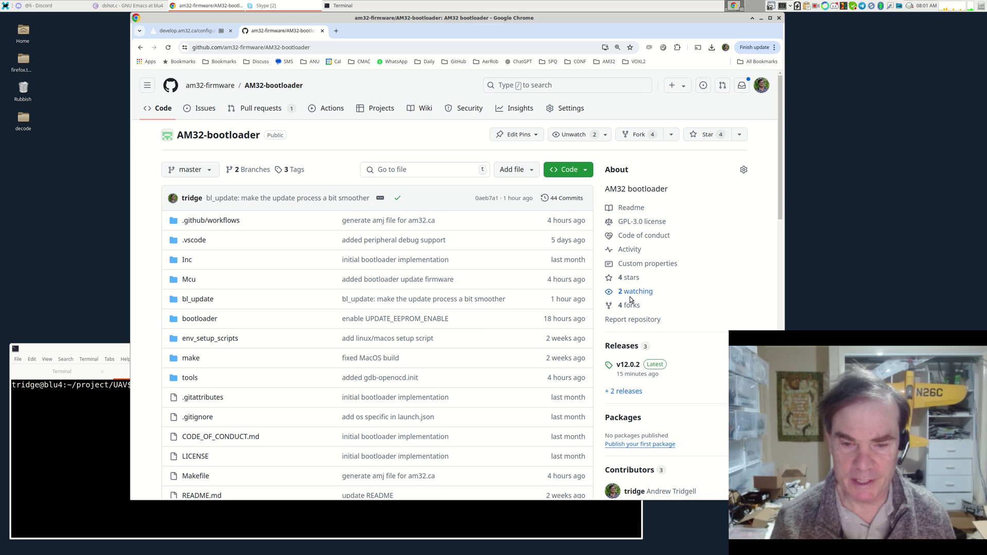
scroll(627, 262, "down", 1)
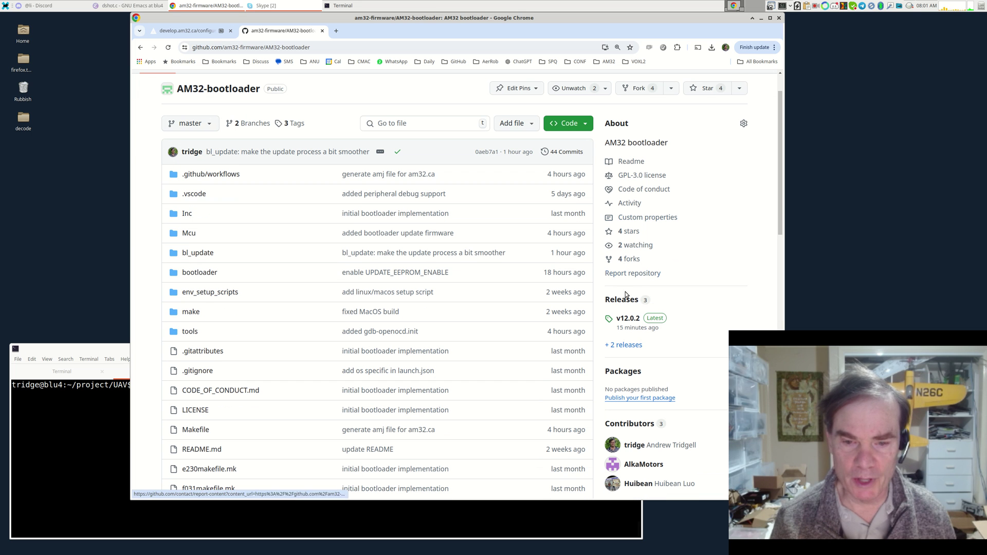
left_click(628, 319)
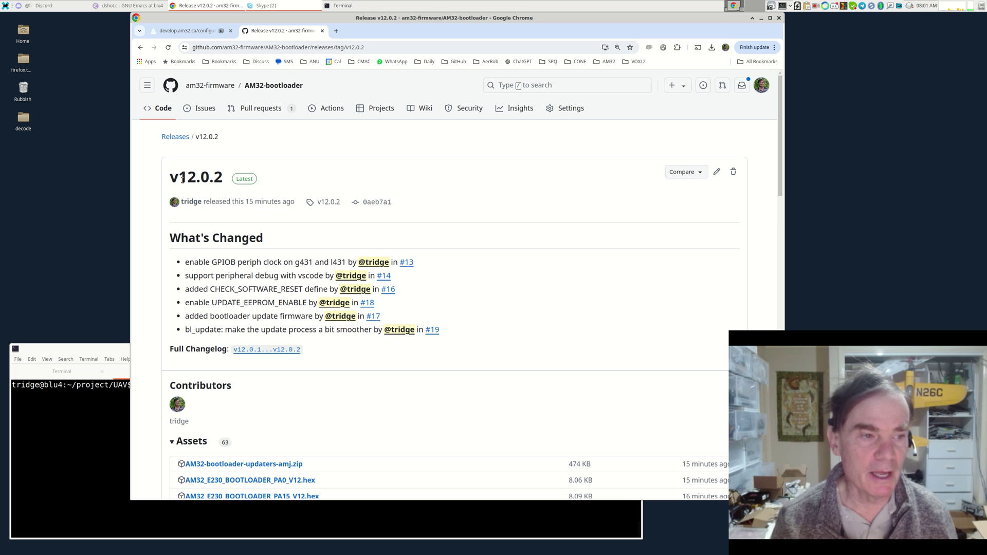
- Download AM32-bootloader-updaters-amj.zip from the v12.0.2 release assets and open it in the archive manager
scroll(409, 178, "down", 5)
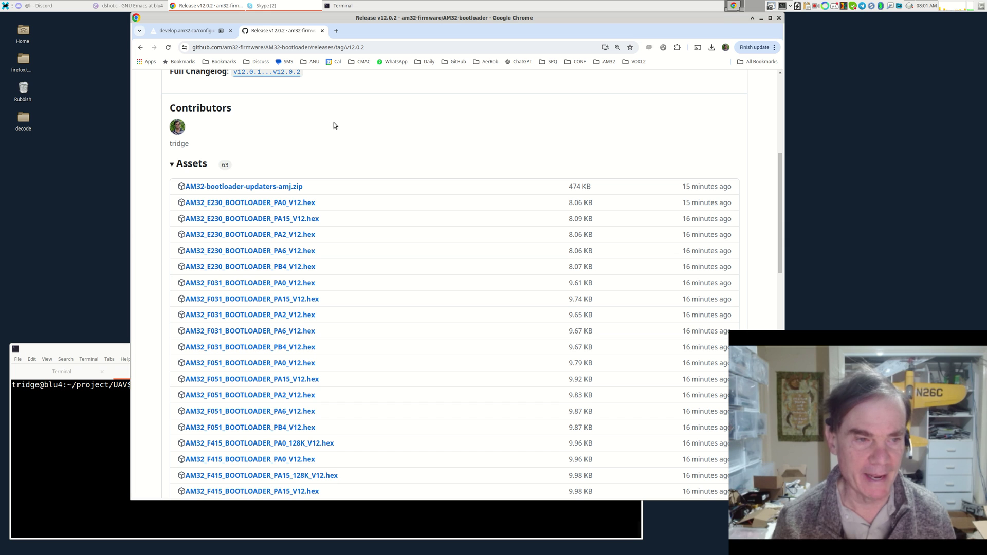
left_click(275, 189)
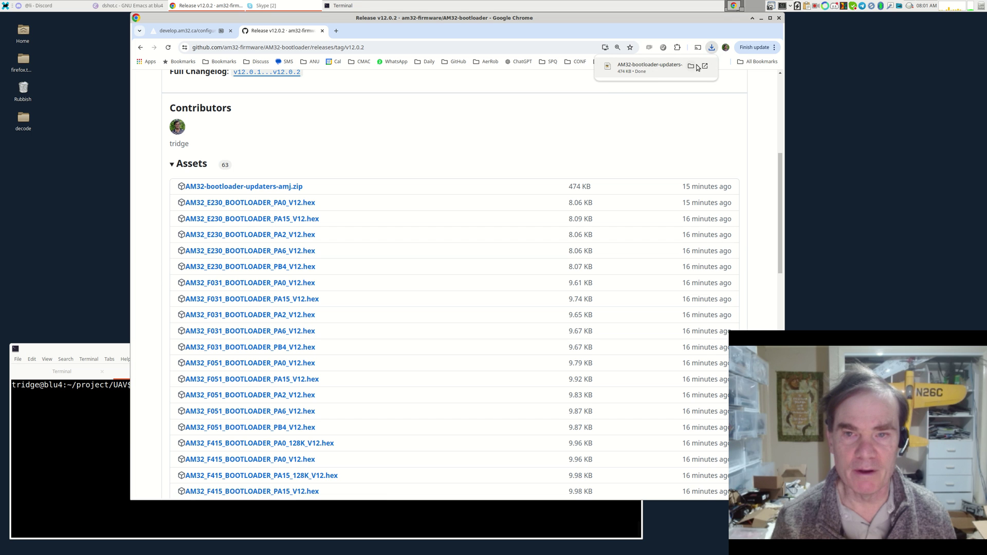
left_click(704, 65)
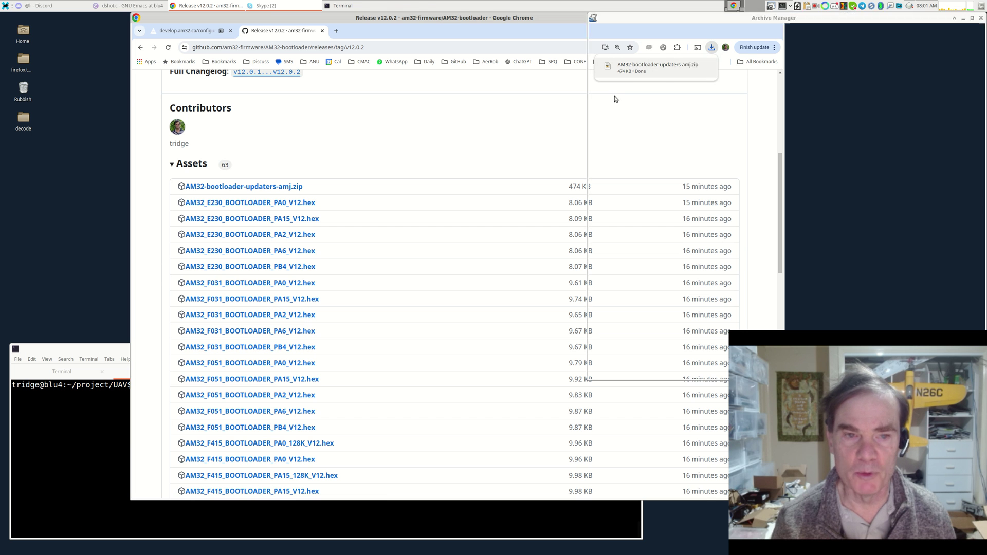
left_click_drag(677, 43, 436, 44)
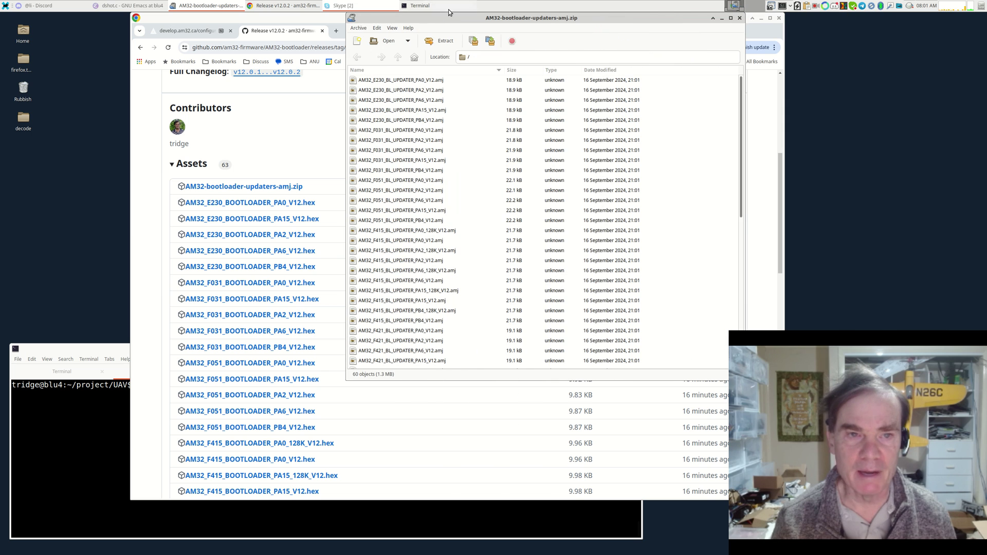
- Extract all files of the archive into the transfer folder and show the extracted files in the file manager
left_click(442, 42)
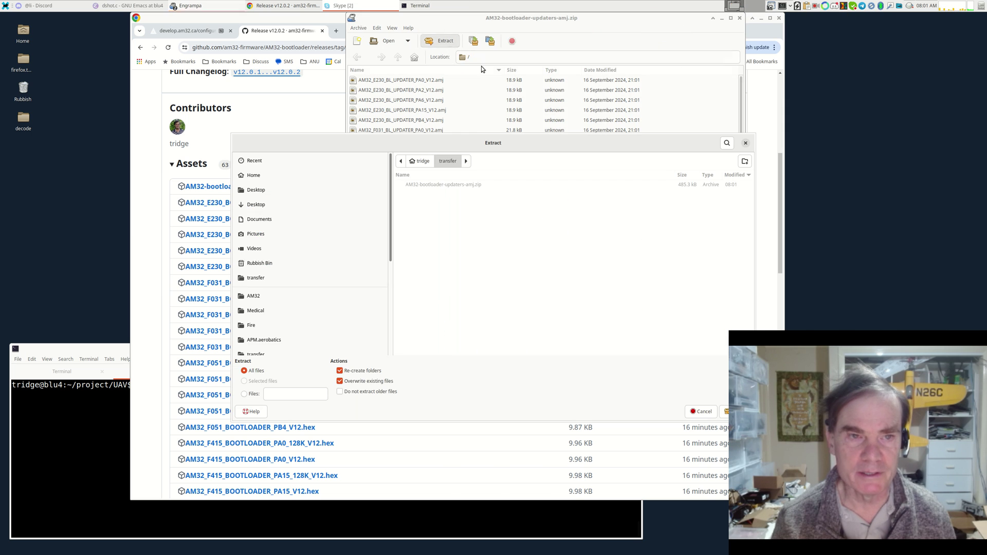
left_click_drag(471, 151, 471, 58)
left_click(717, 319)
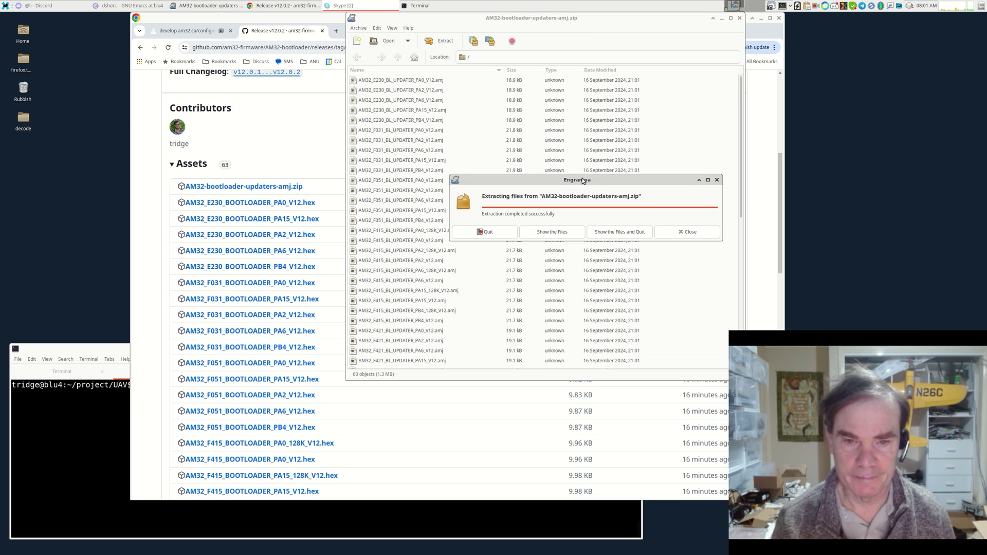
left_click(563, 233)
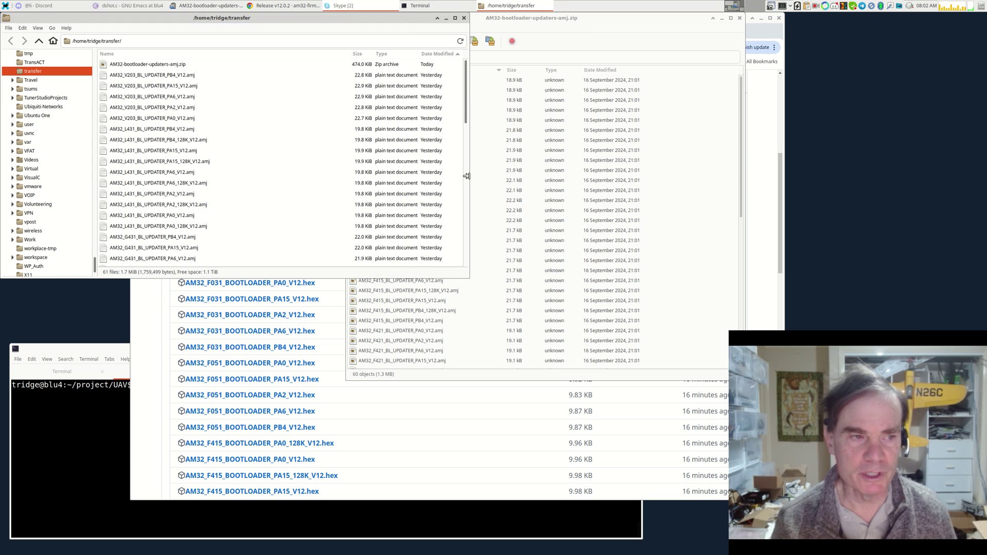
left_click_drag(304, 150, 611, 149)
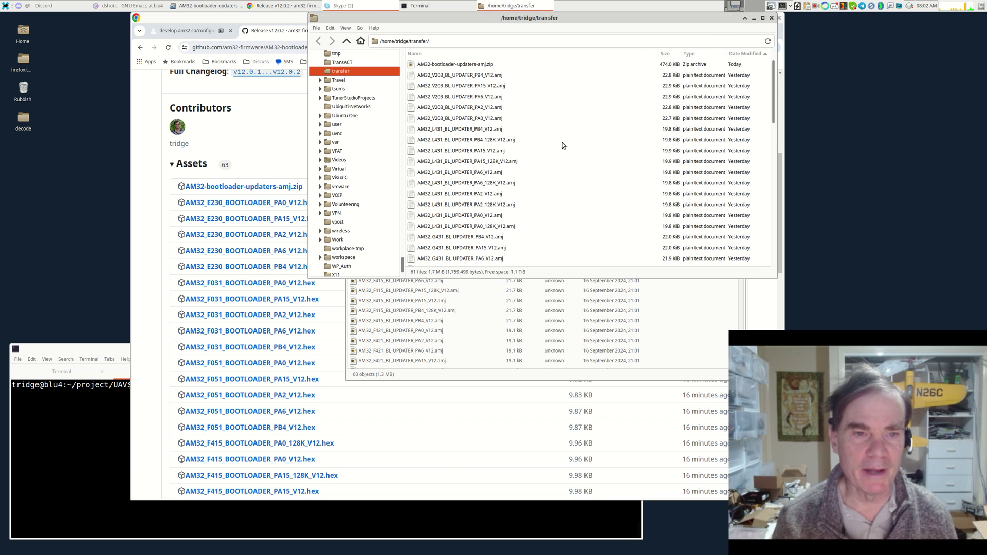
- Look through the extracted bootloader updater .amj files for the different MCU types and pins
scroll(472, 108, "down", 4)
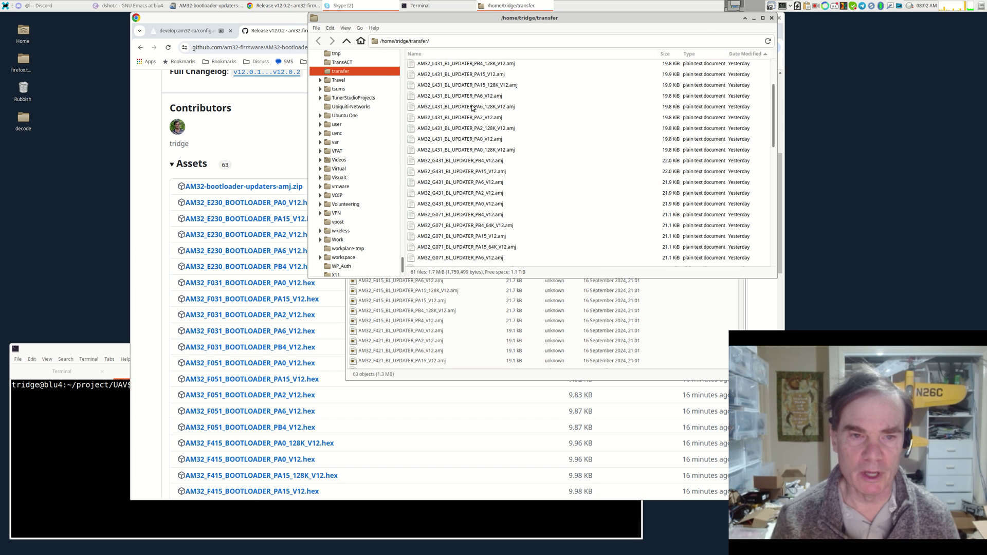
scroll(472, 108, "down", 5)
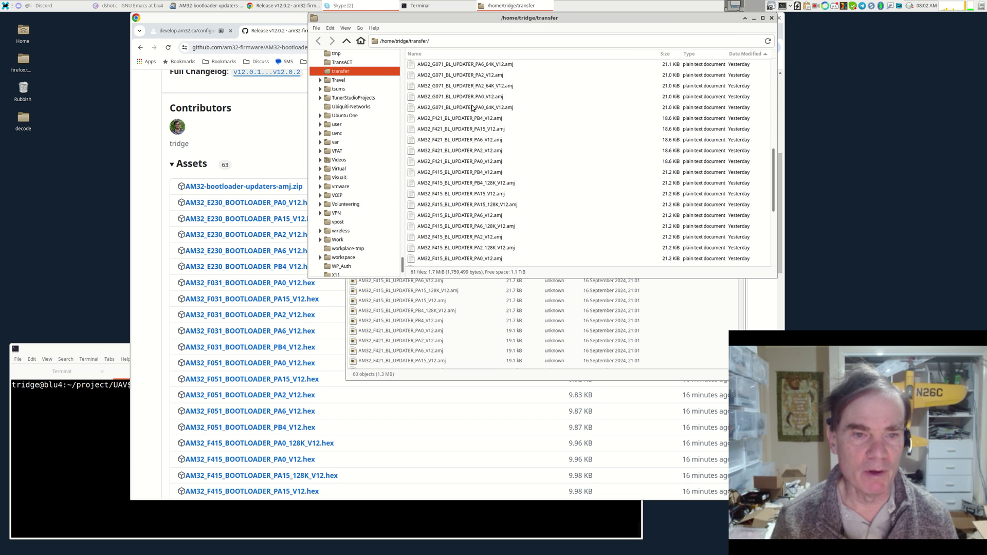
scroll(474, 113, "up", 7)
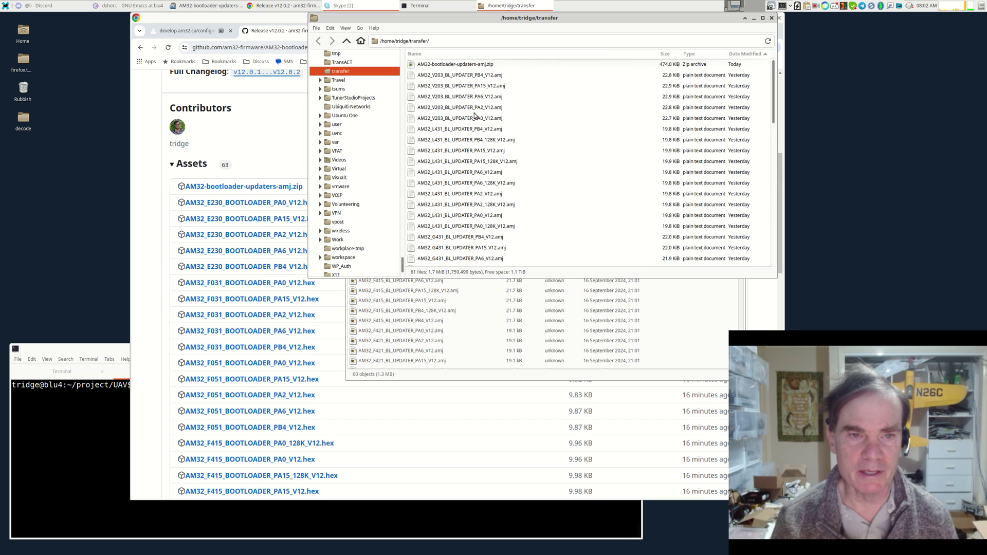
scroll(474, 117, "down", 5)
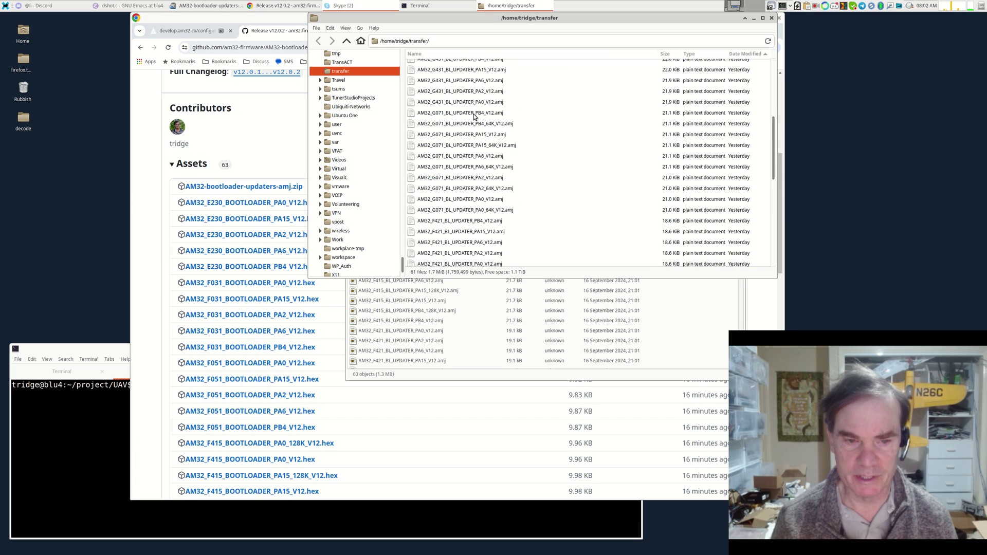
scroll(474, 117, "down", 2)
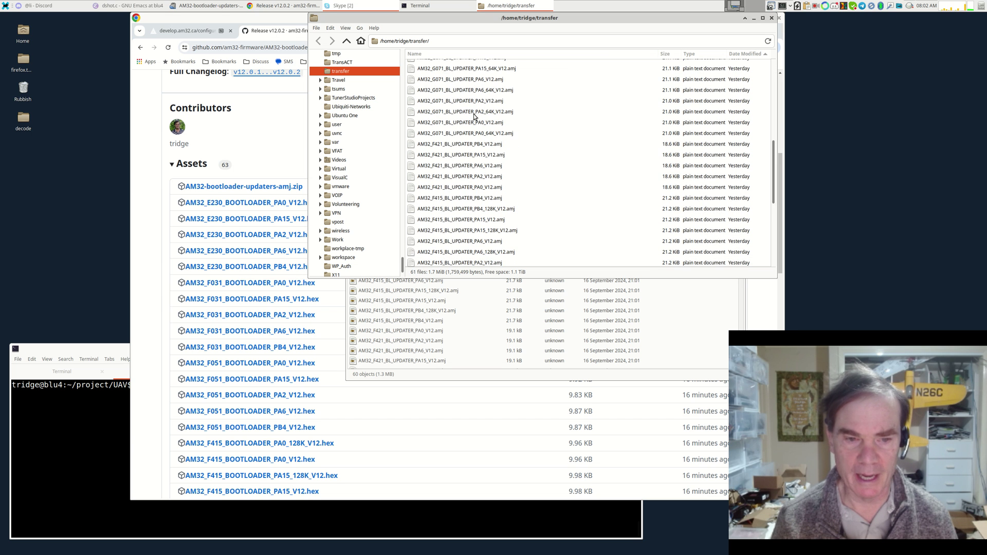
- Open the am32.ca downloads page in a new browser tab and expand its bootloader section
left_click(278, 19)
left_click(335, 32)
type("am32")
key("Return")
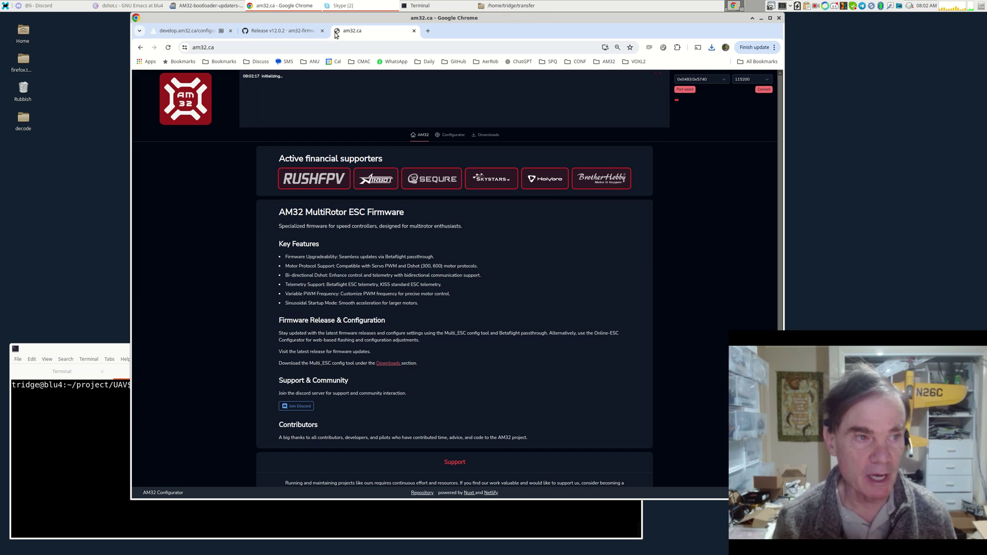
left_click(499, 142)
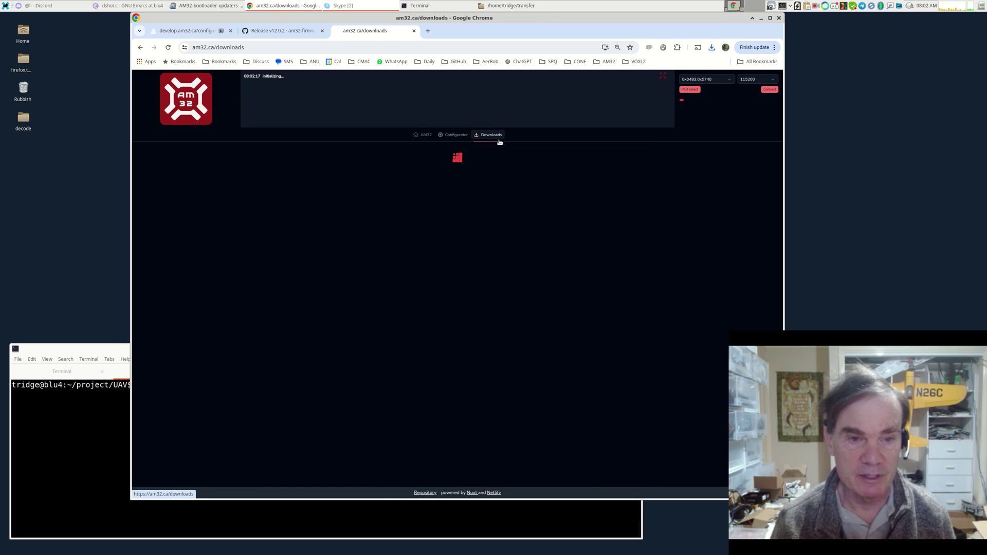
left_click(476, 168)
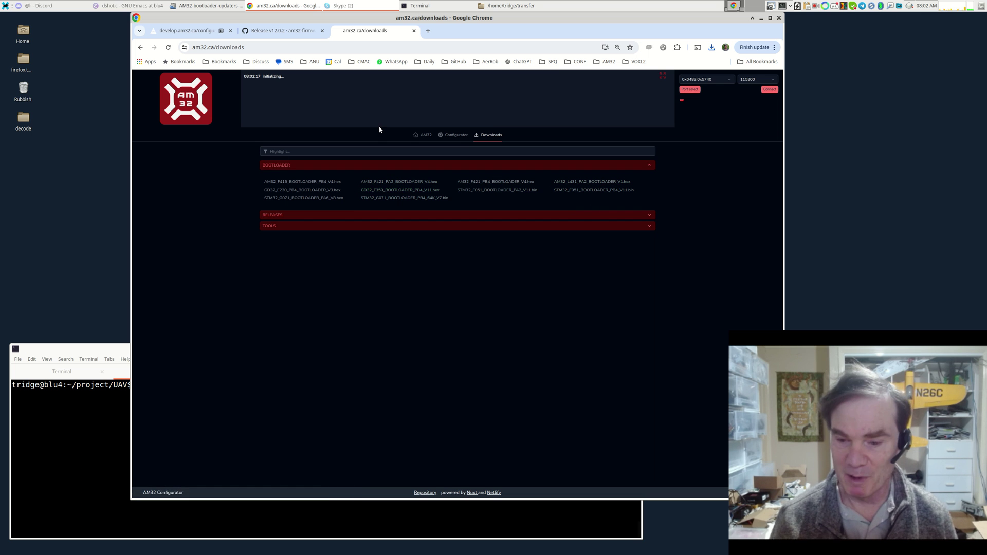
- Return to the v12.0.2 release page on GitHub and look through its list of bootloader hex assets
left_click(296, 33)
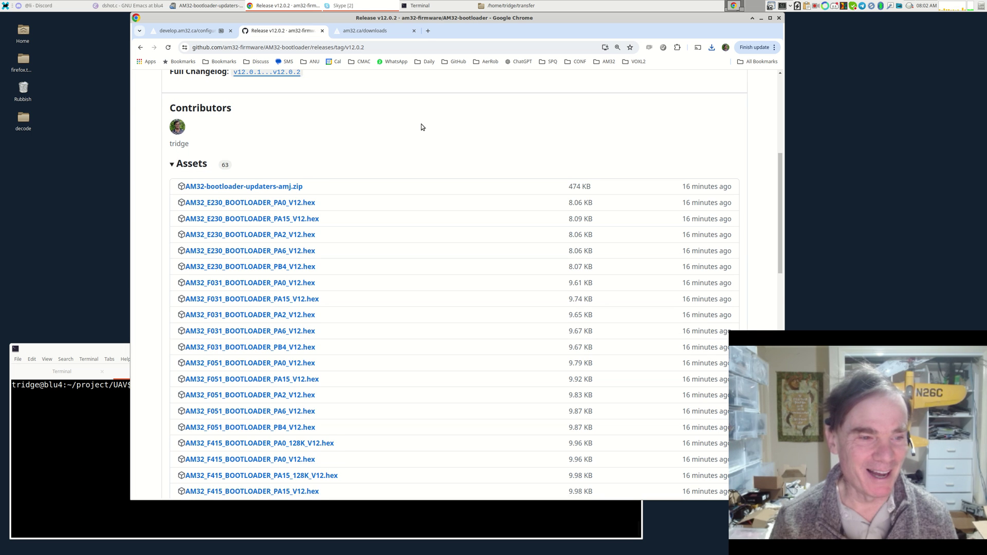
scroll(341, 164, "down", 2)
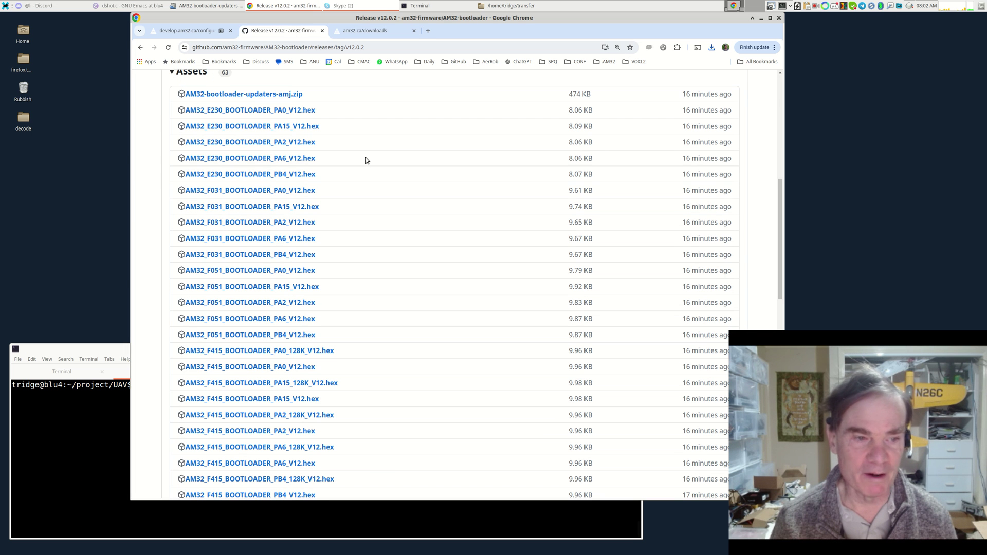
scroll(366, 159, "down", 7)
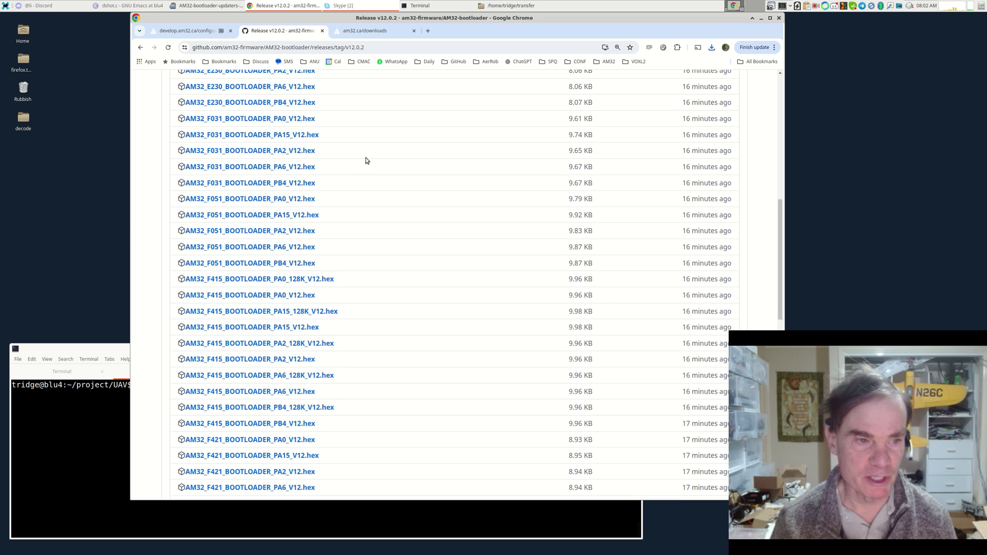
scroll(364, 161, "down", 5)
scroll(364, 160, "up", 10)
scroll(364, 160, "up", 9)
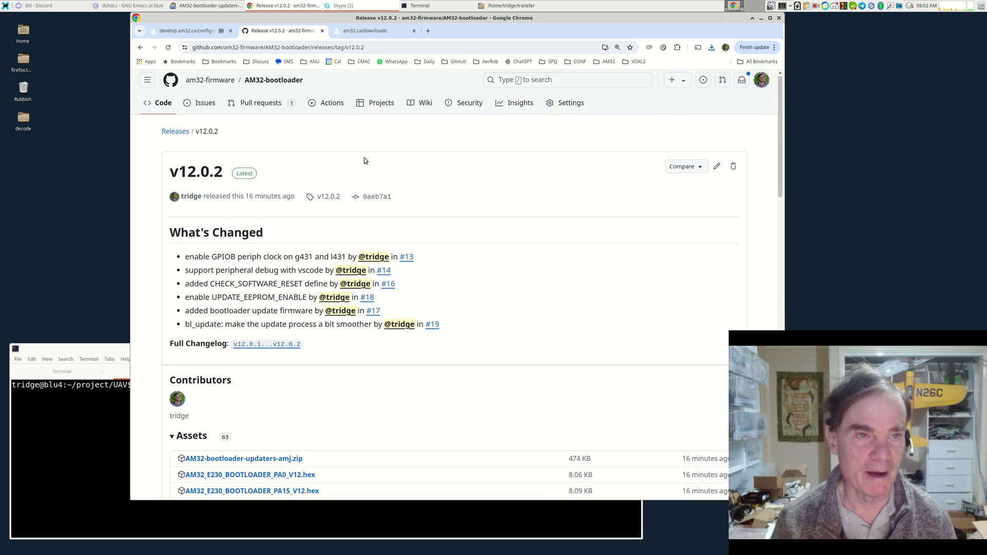
- Switch back to the file manager's transfer folder and enlarge its window
key("alt+Tab")
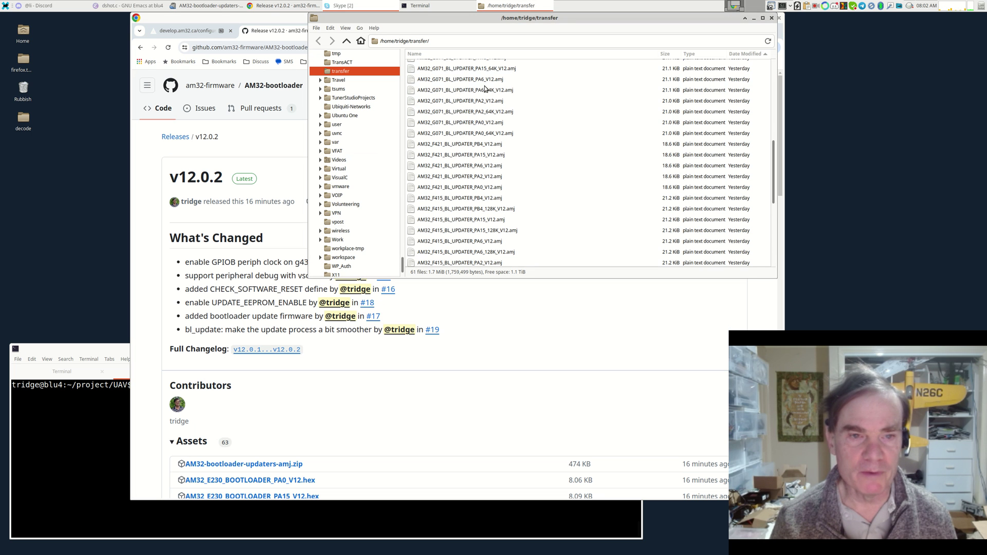
left_click_drag(626, 235, 644, 266)
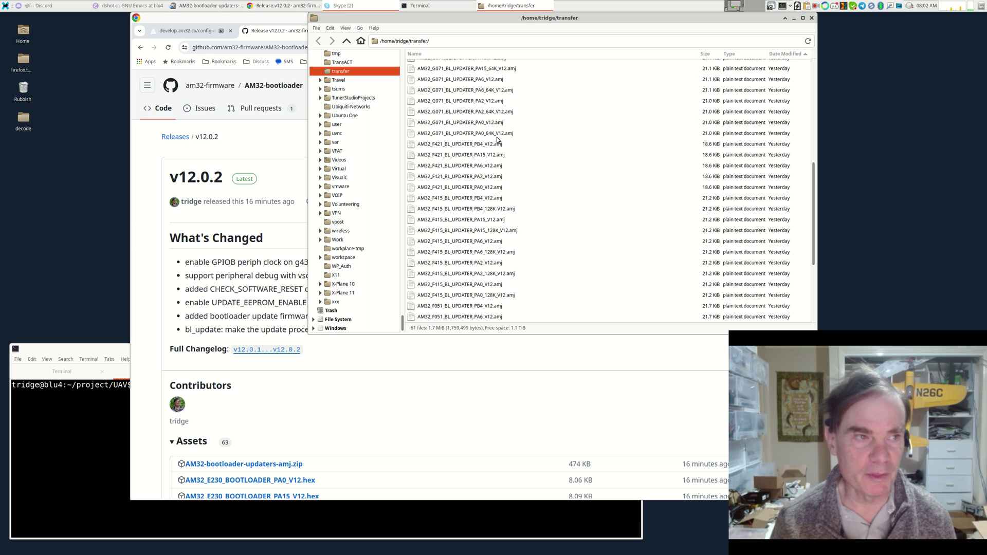
- Show the AM32 Configurator page enlarged to 110% and check ESC 1's bootloader pin and version, MCU type and firmware
left_click(186, 31)
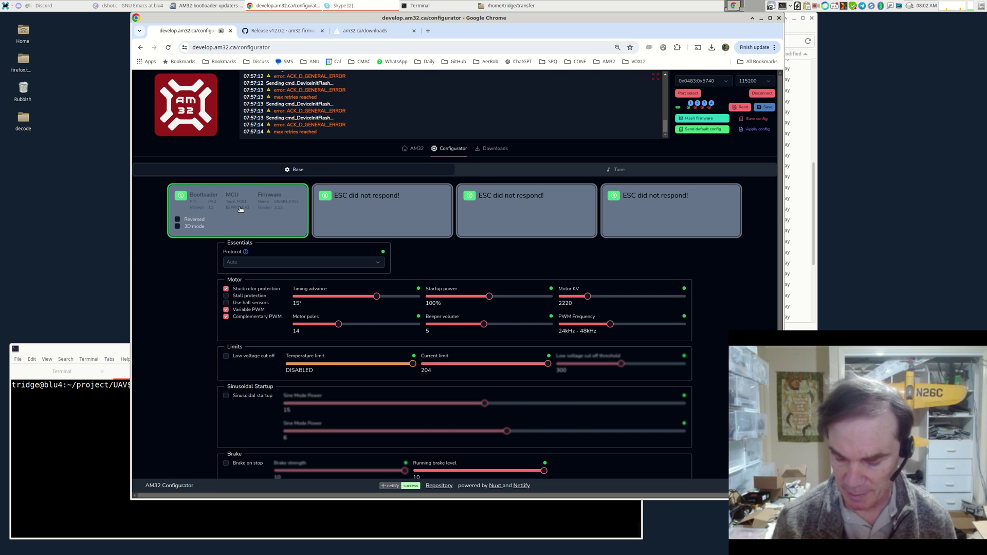
key("ctrl+plus")
key("ctrl+plus")
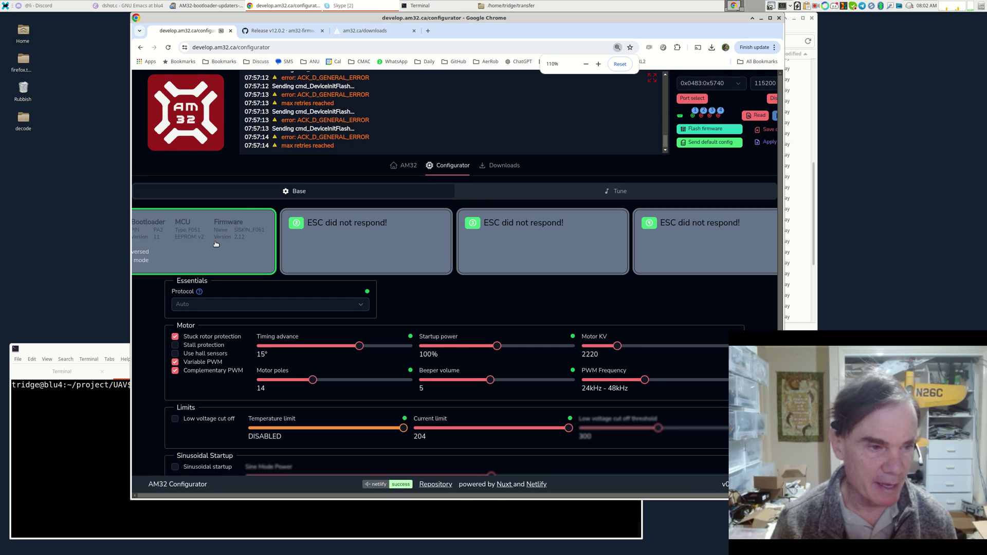
left_click_drag(131, 327, 136, 327)
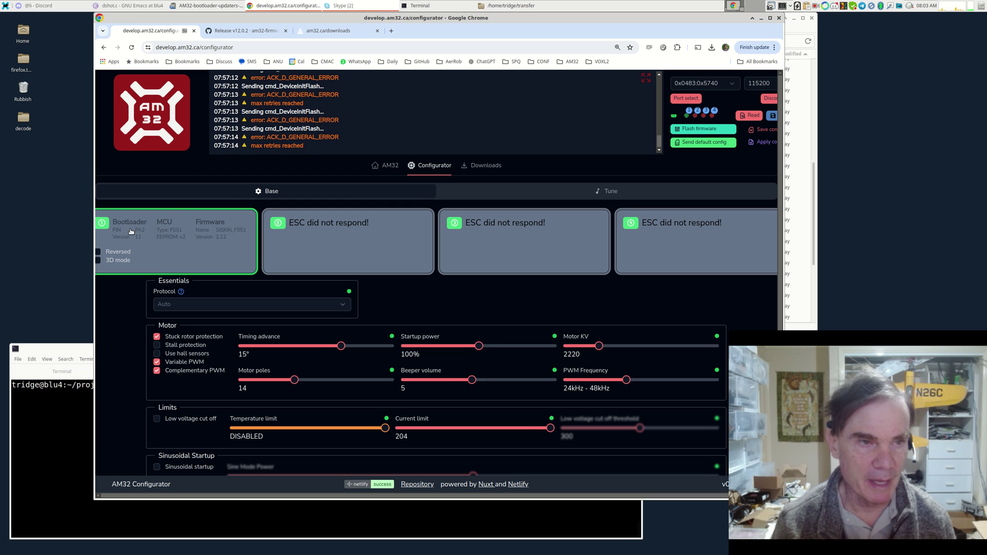
- Select the updater file AM32_F051_BL_UPDATER_PA2_V12.amj in the transfer folder
key("alt+Tab")
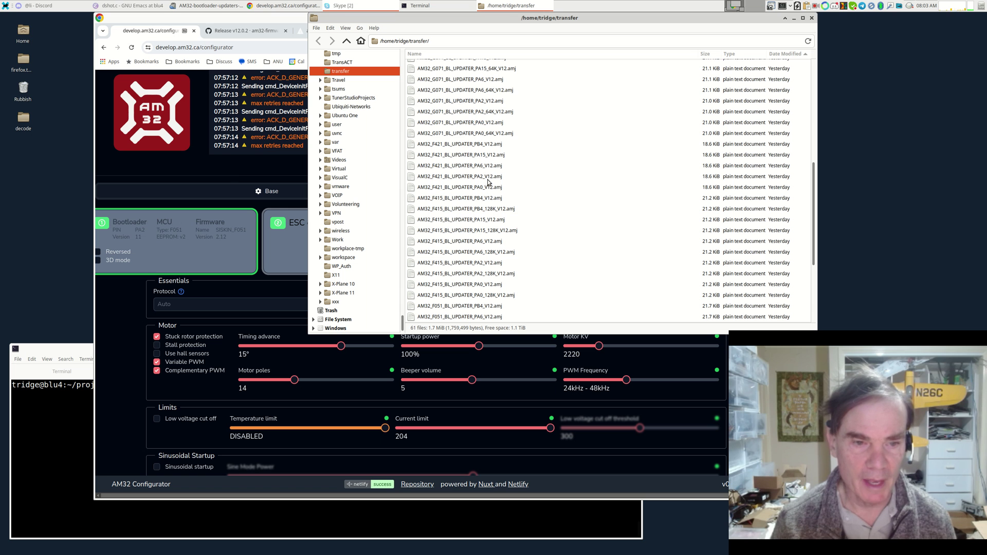
scroll(462, 144, "down", 4)
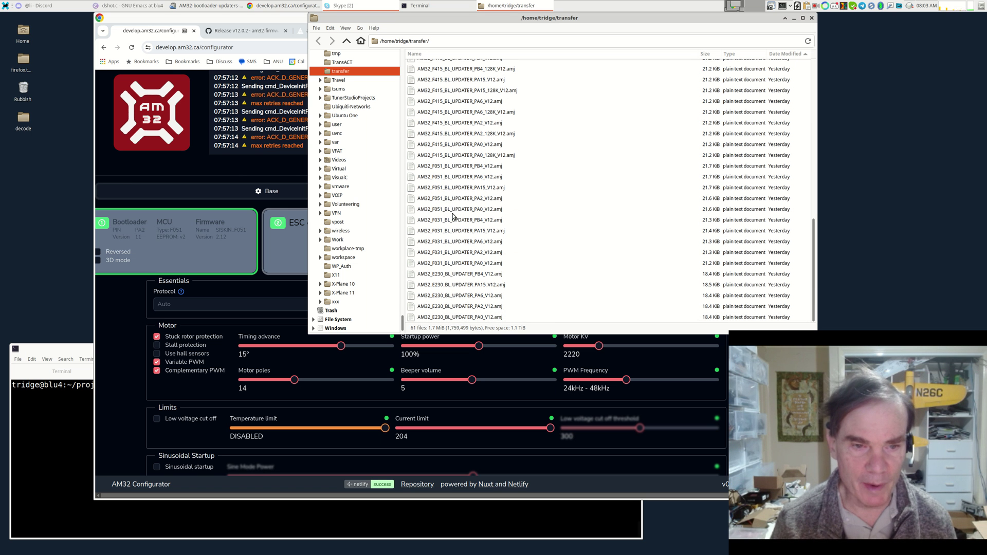
left_click(449, 200)
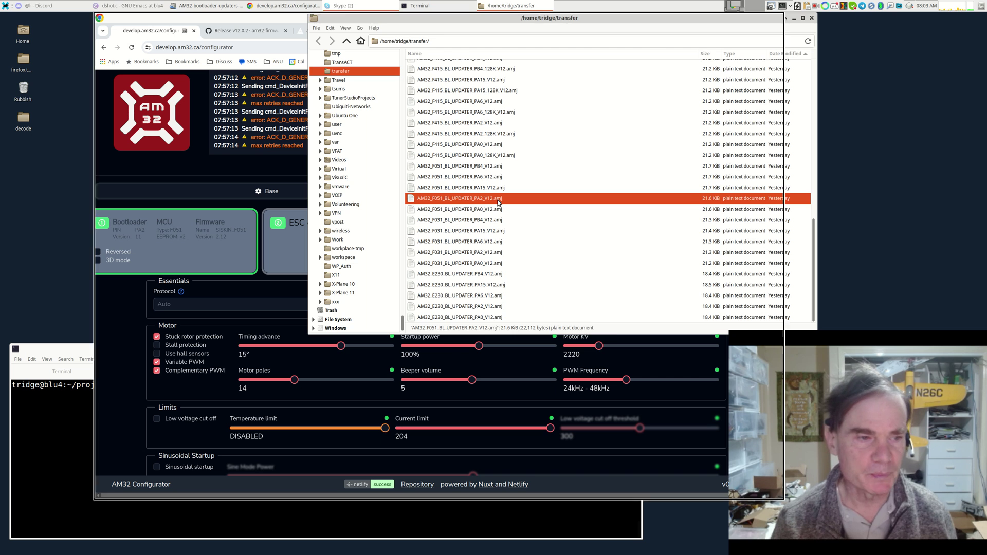
- Switch back to the AM32 Configurator in Chrome and reset the page zoom to 100%
key("alt+Tab")
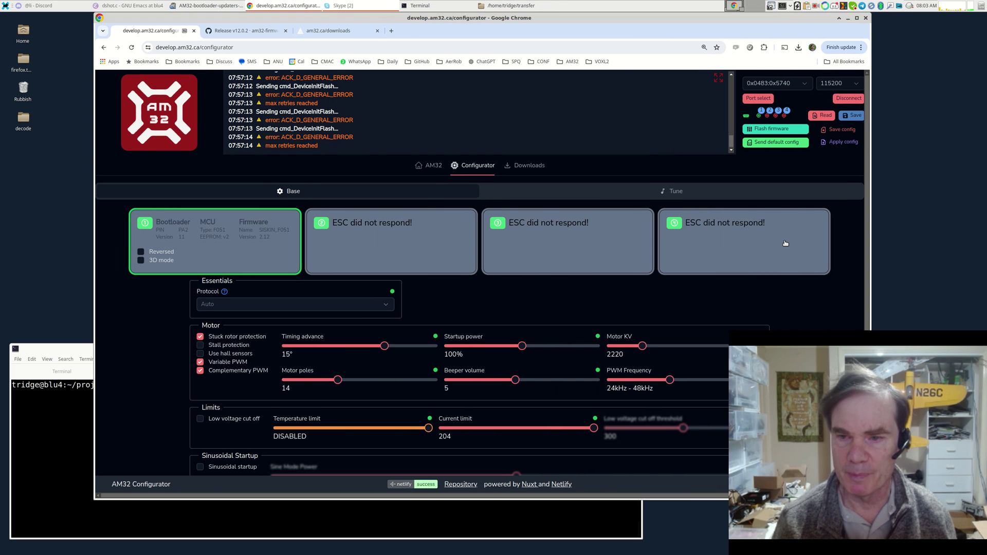
key("ctrl+0")
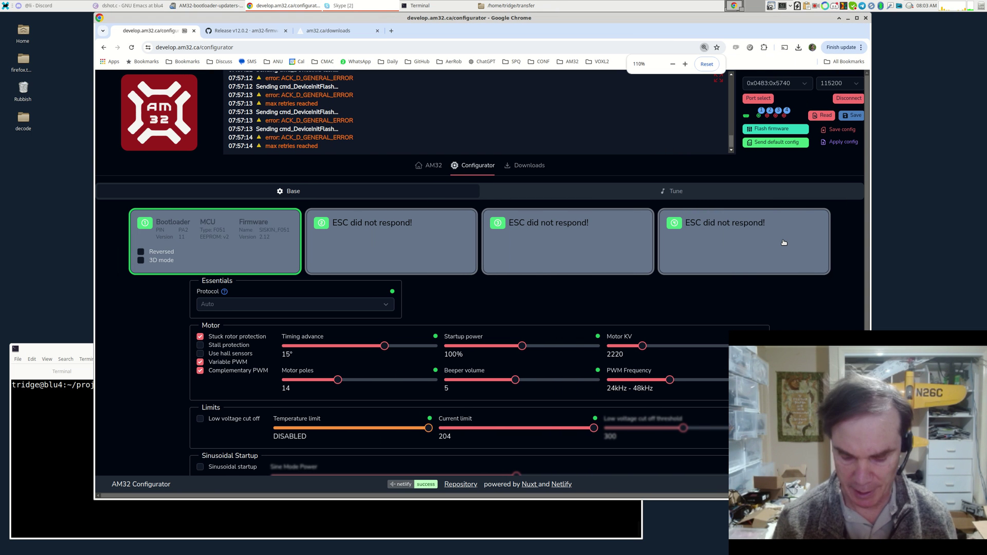
key("ctrl+minus")
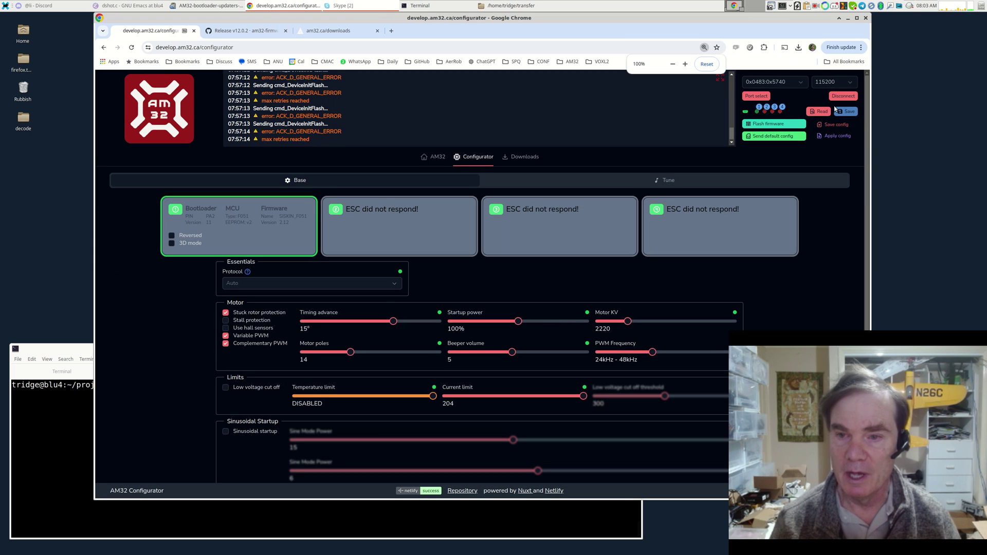
- Set up a bootloader flash using AM32_F051_BL_UPDATER_PA2_V12.amj from the transfer folder as the firmware file
left_click(784, 123)
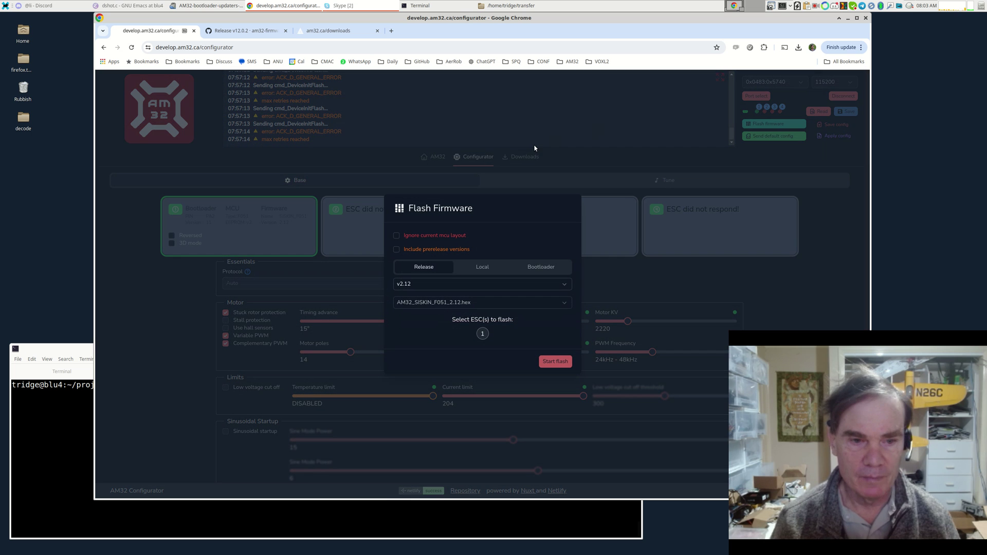
left_click(549, 269)
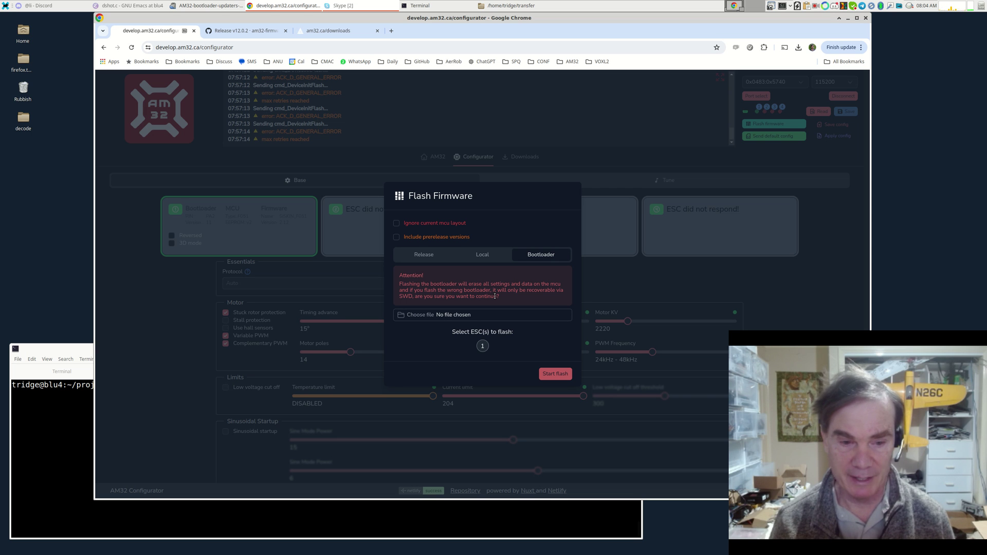
left_click(453, 318)
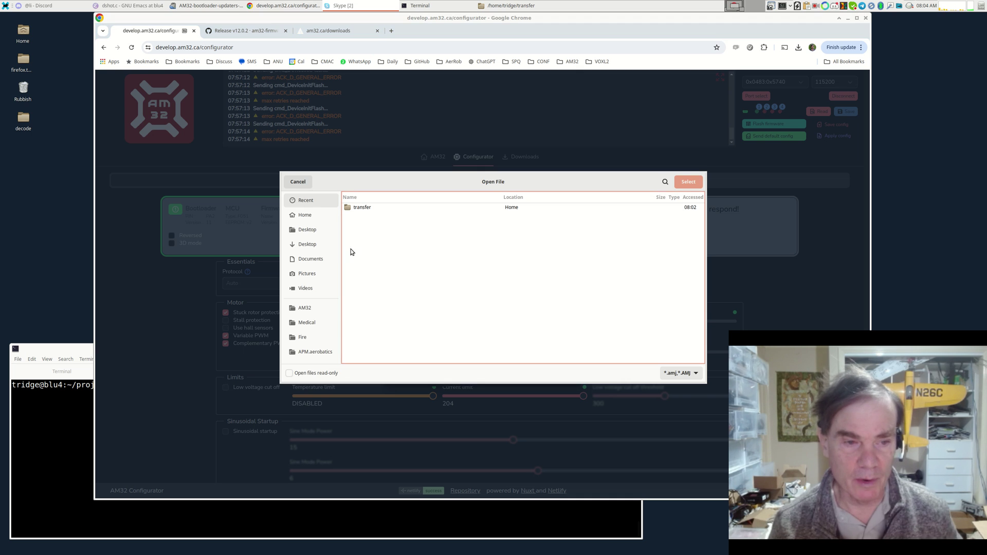
double_click(362, 207)
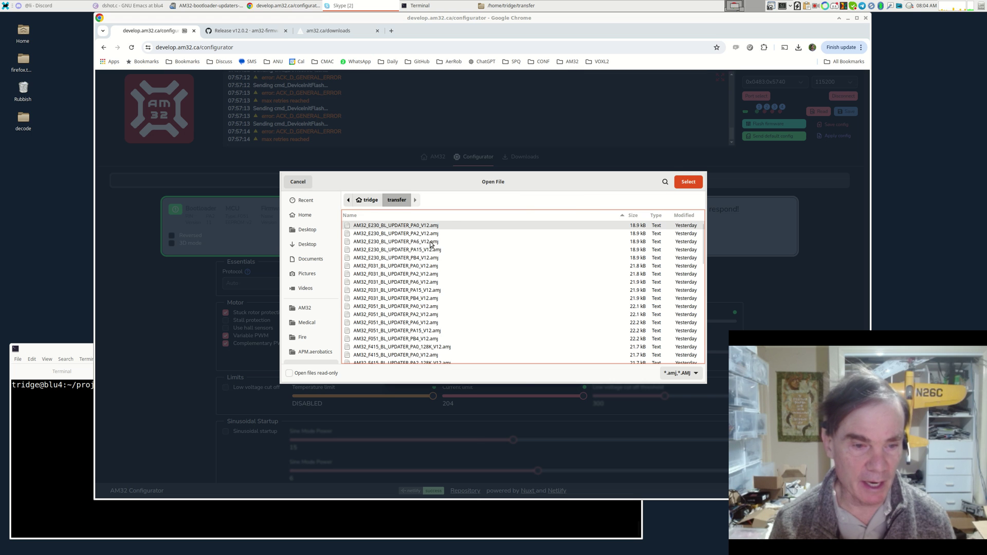
scroll(410, 209, "down", 10)
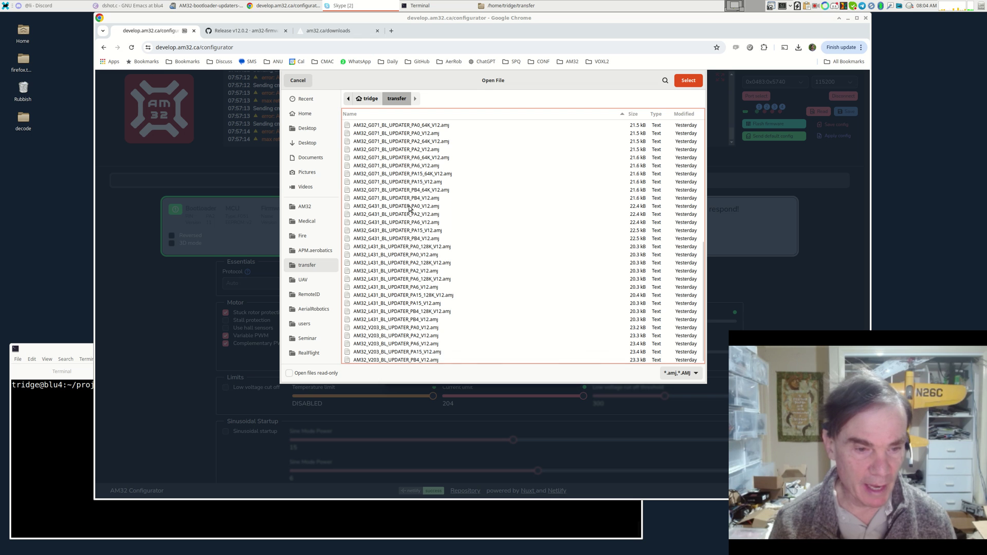
scroll(410, 252, "up", 3)
scroll(410, 251, "up", 6)
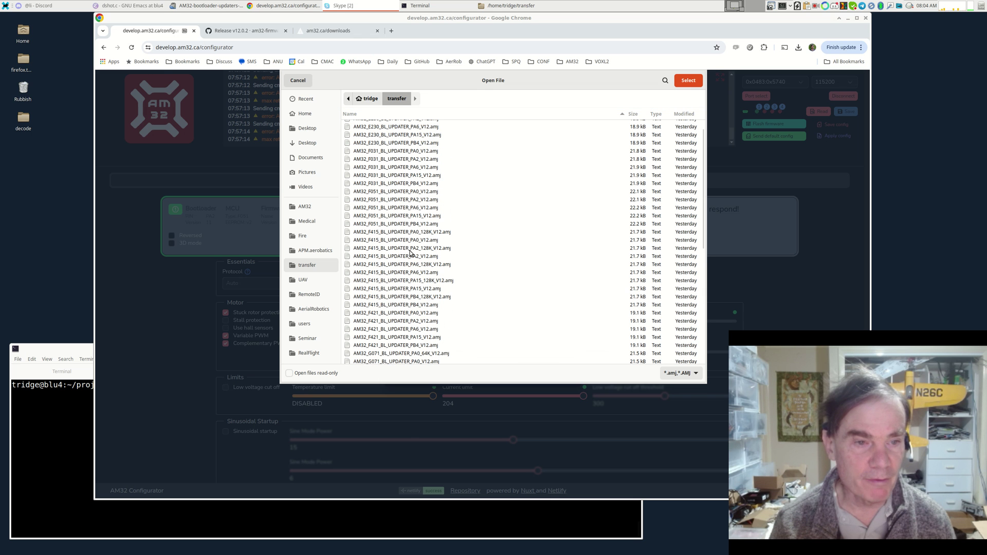
double_click(419, 200)
- Flash the chosen bootloader updater to ESC 1 and read the ESC settings again
left_click(482, 346)
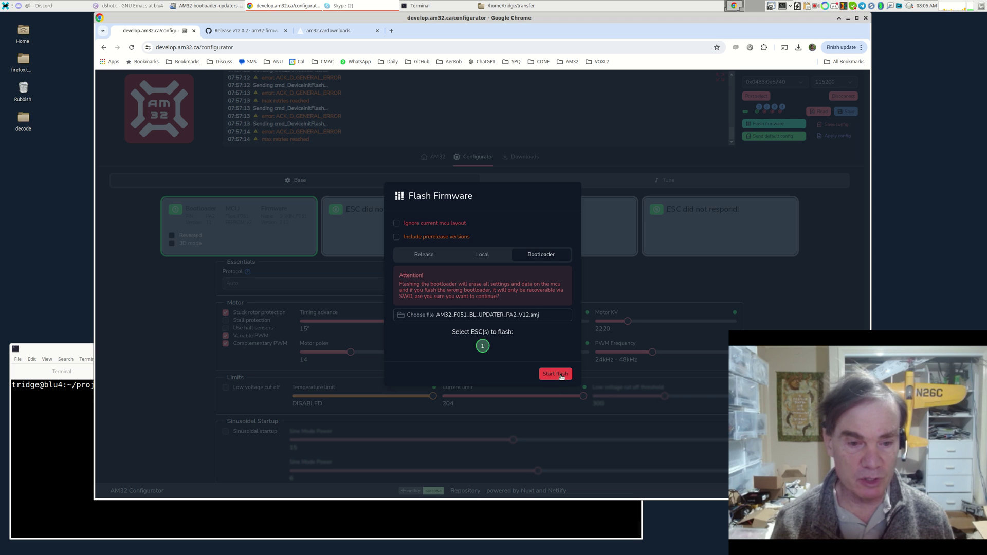
left_click(561, 377)
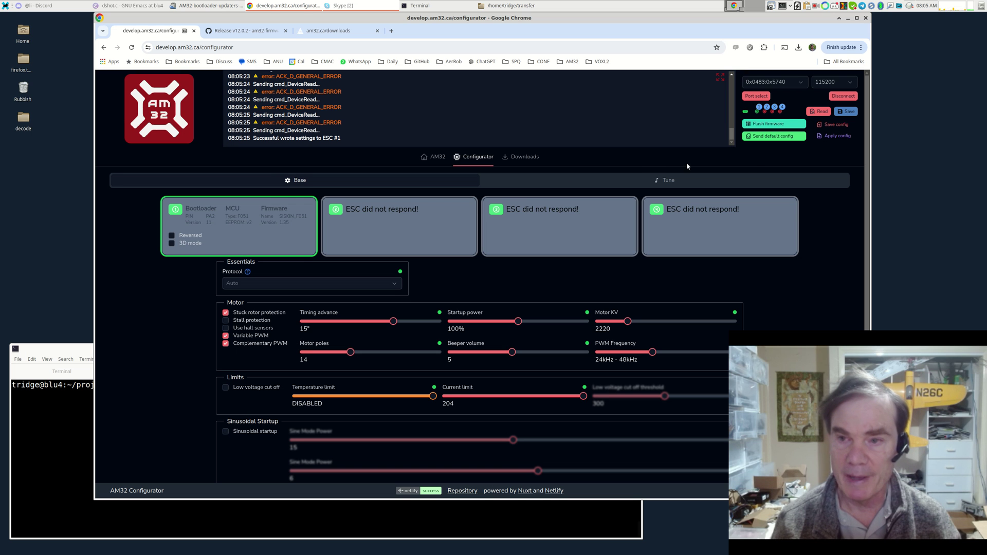
left_click(824, 113)
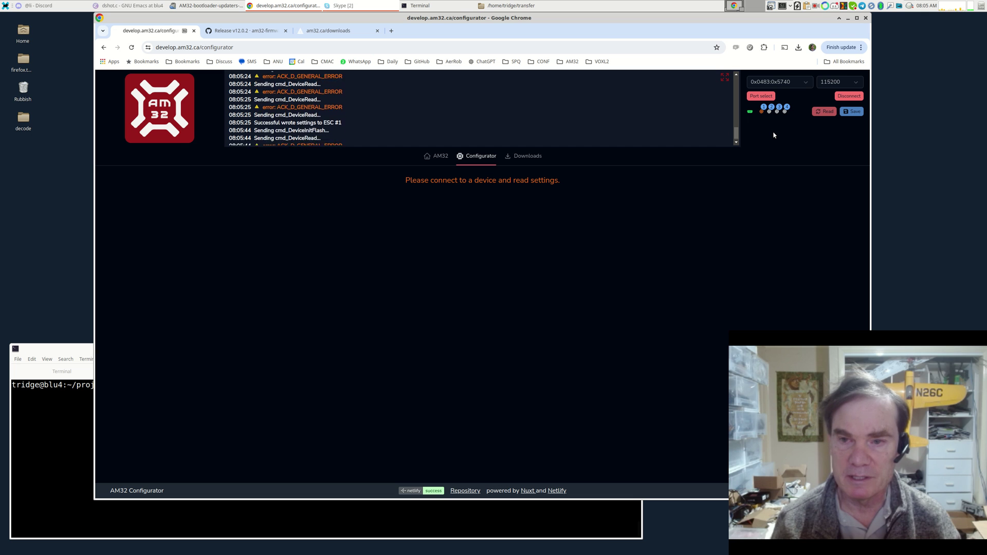
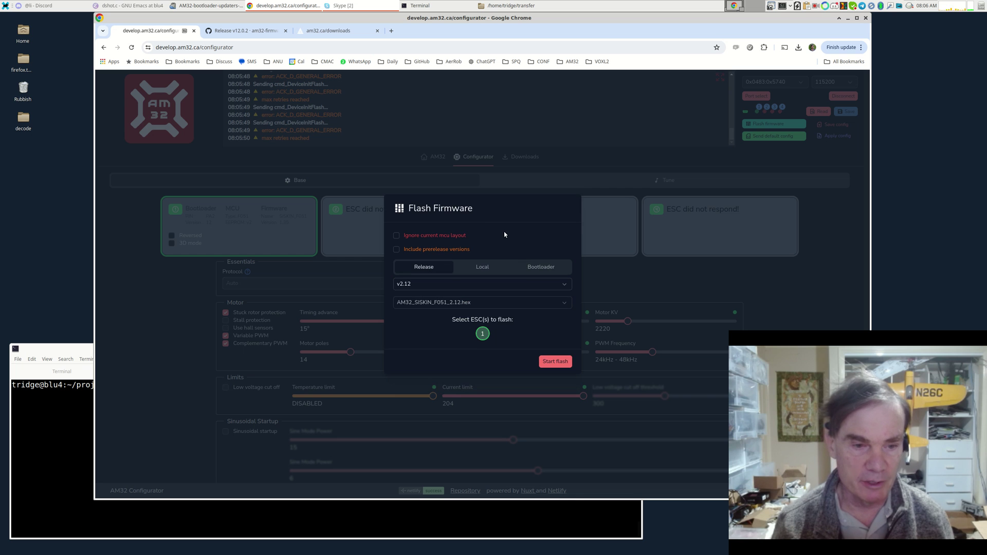
- Flash ESC 1 with the prerelease v2.16rc3 firmware AM32_SISKIN_F051_2.16.hex and disconnect from the device
left_click(415, 250)
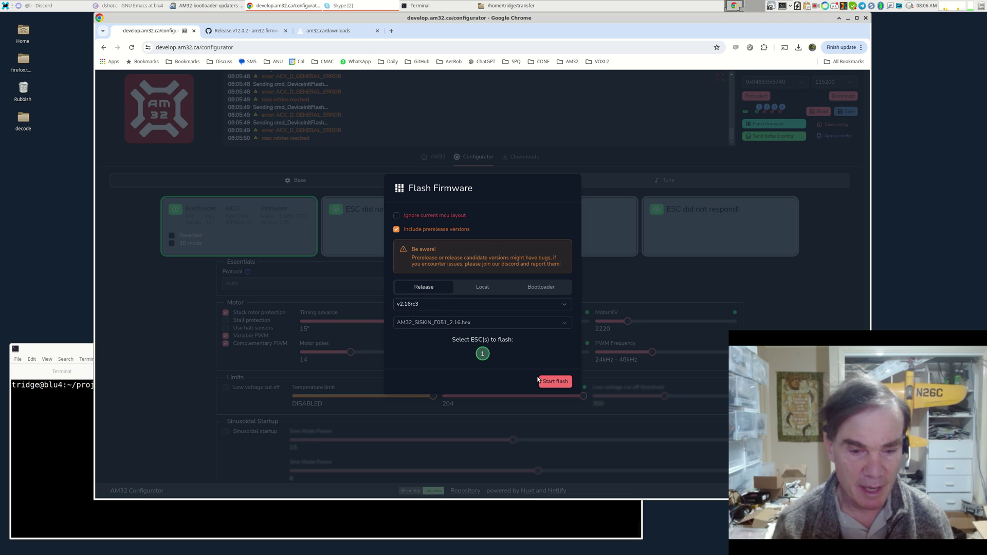
left_click(555, 382)
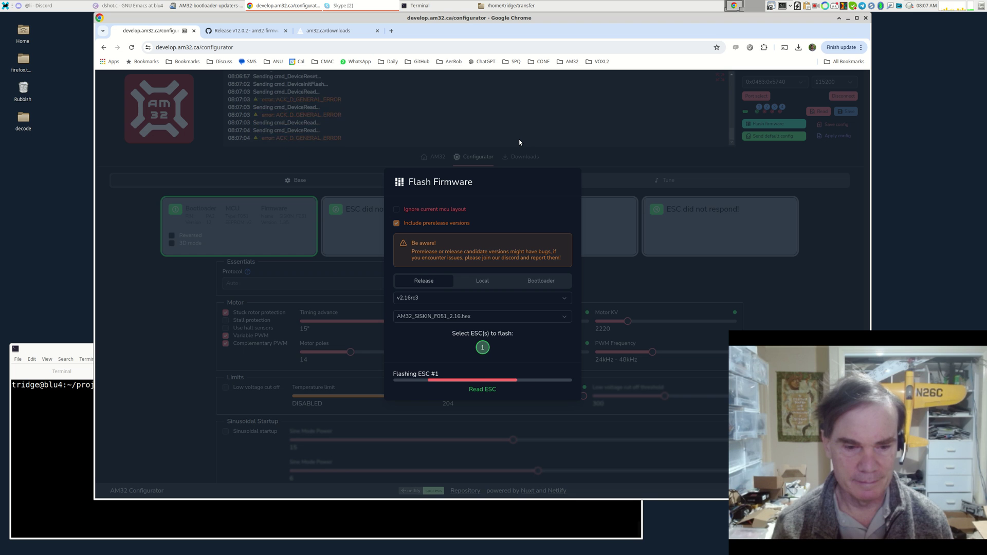
left_click(519, 142)
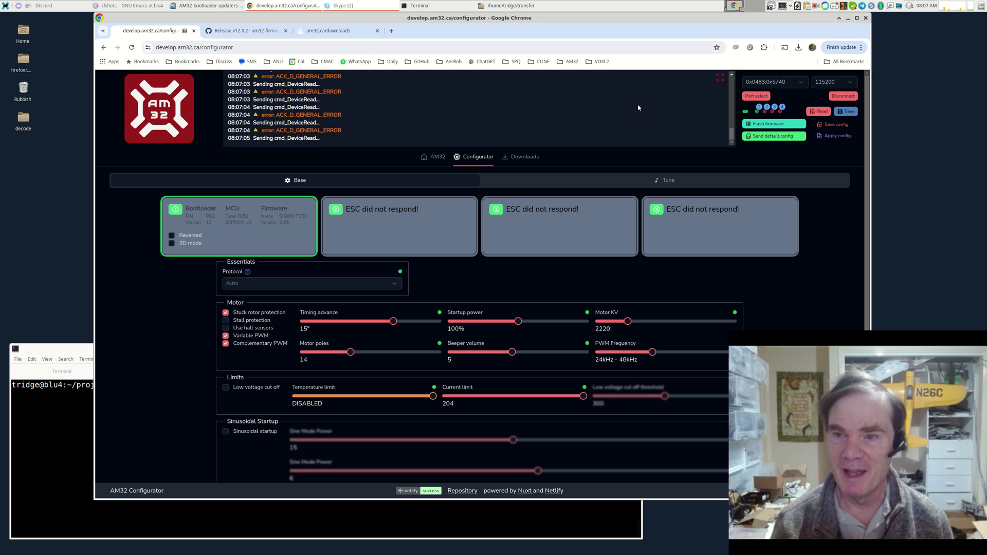
left_click(842, 97)
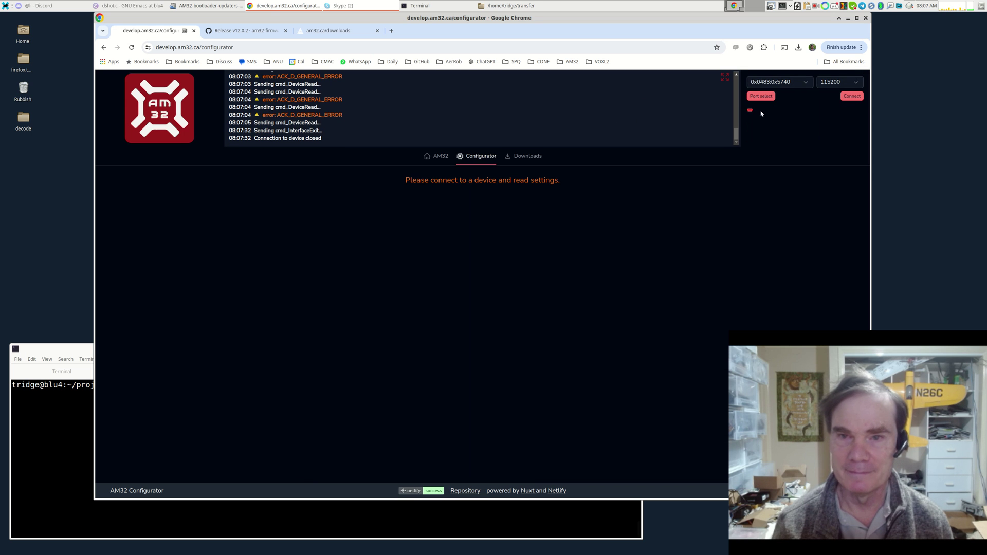